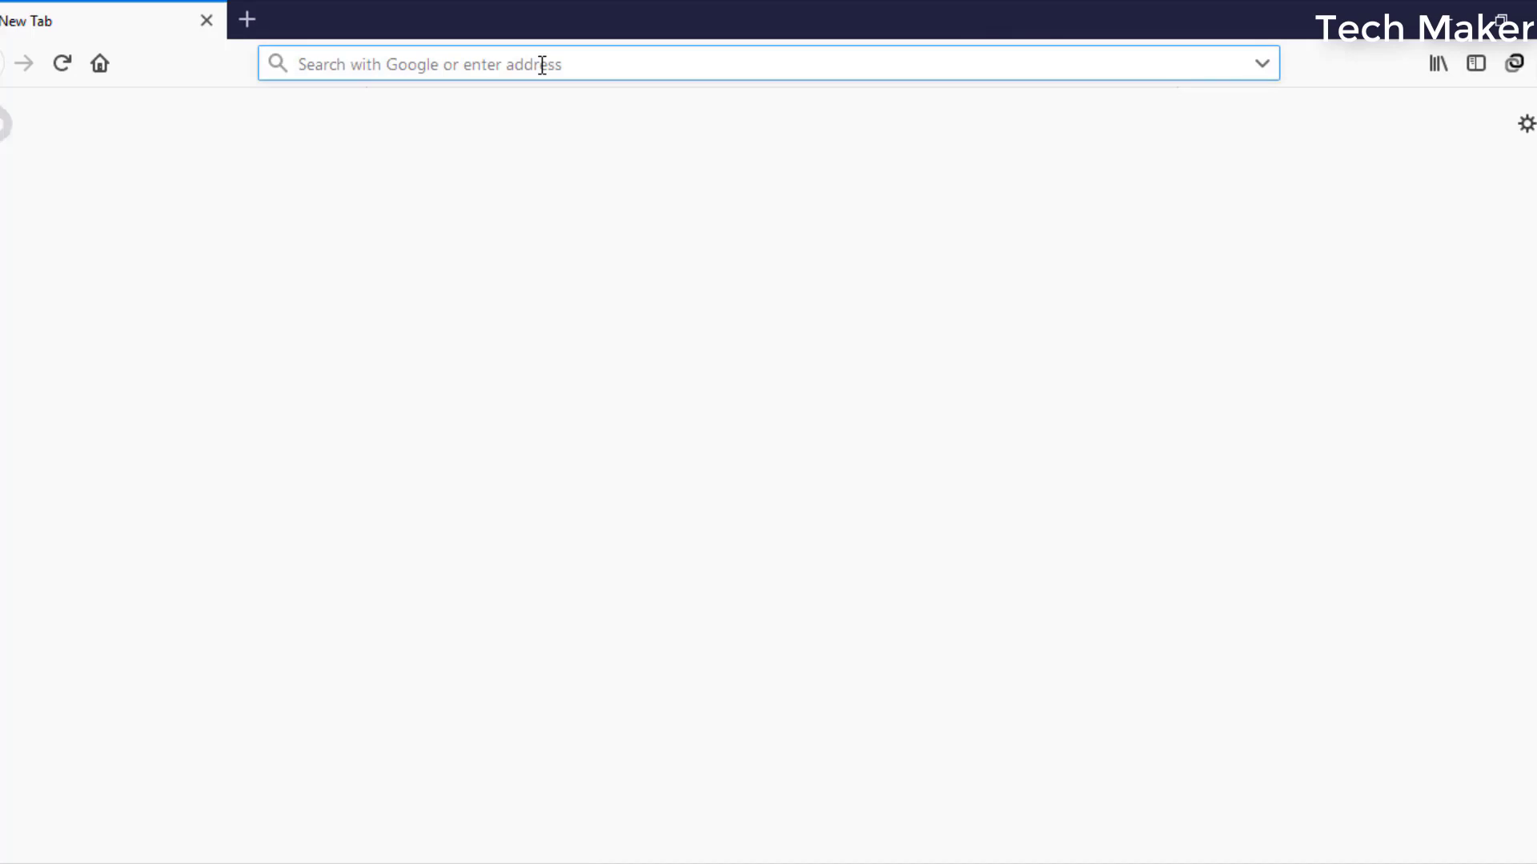
pyautogui.write('https://jlcpcb.com/')
# Load jlcpcb.com and go to the PCB instant quote page via QUOTE NOW.
pyautogui.press('Return')
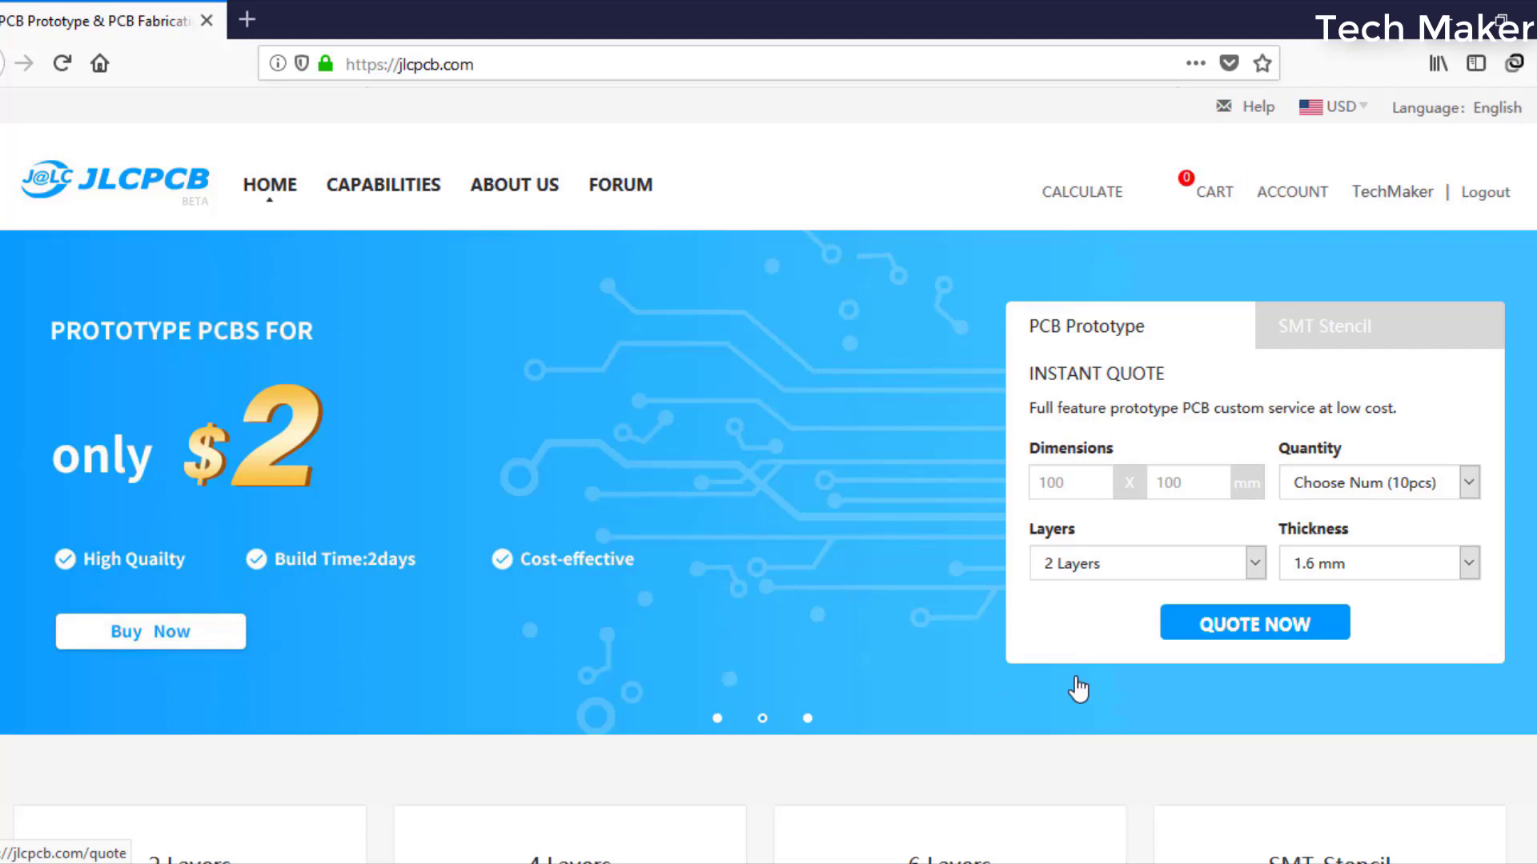
pyautogui.click(1255, 635)
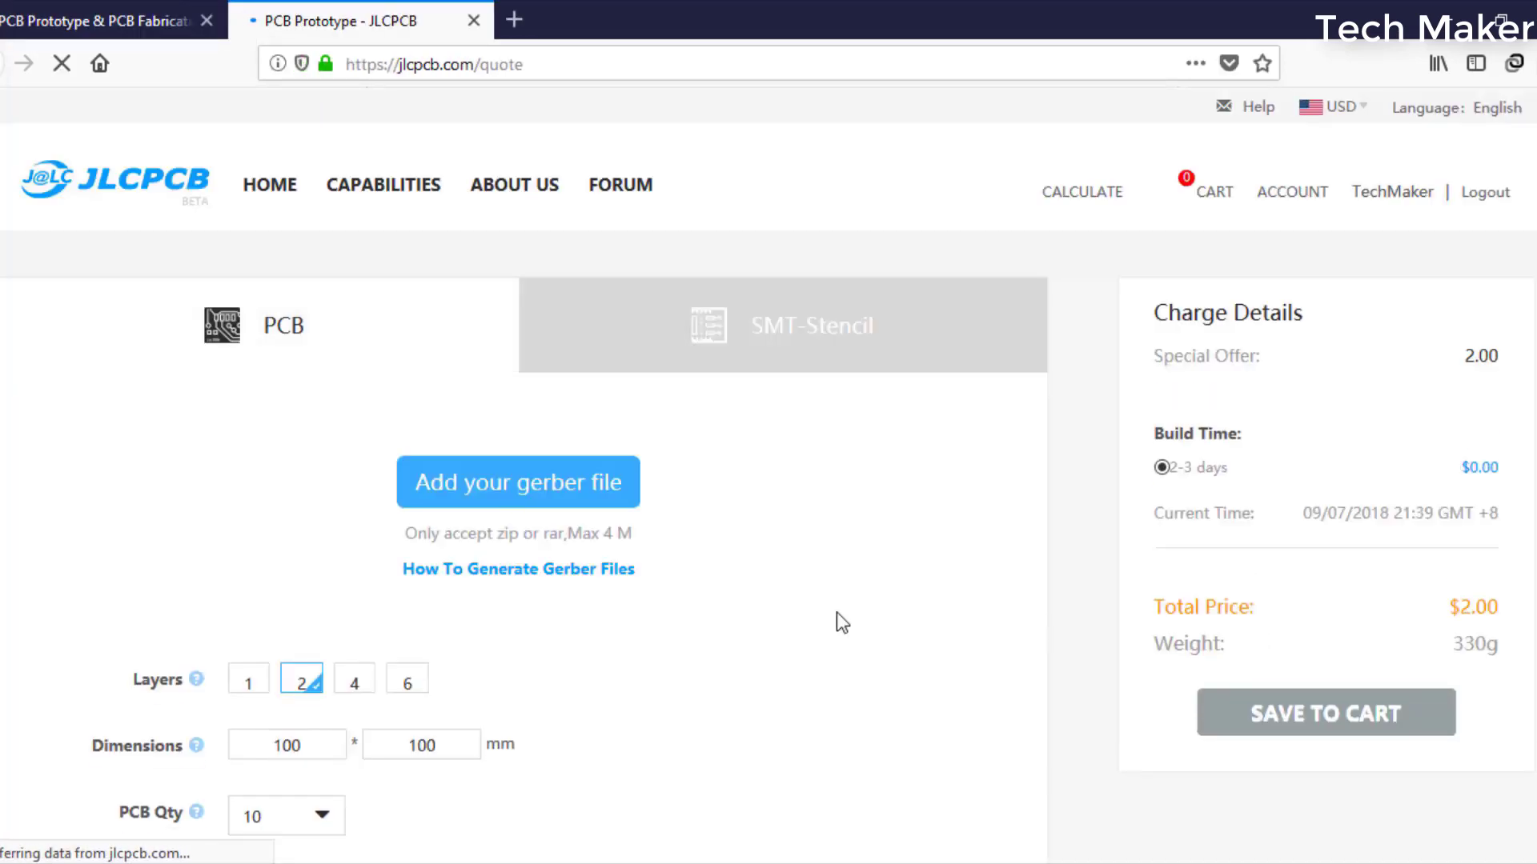
# Upload grbl.rar from the Desktop as the Gerber file for a 2-layer 28x96 mm board.
pyautogui.click(549, 482)
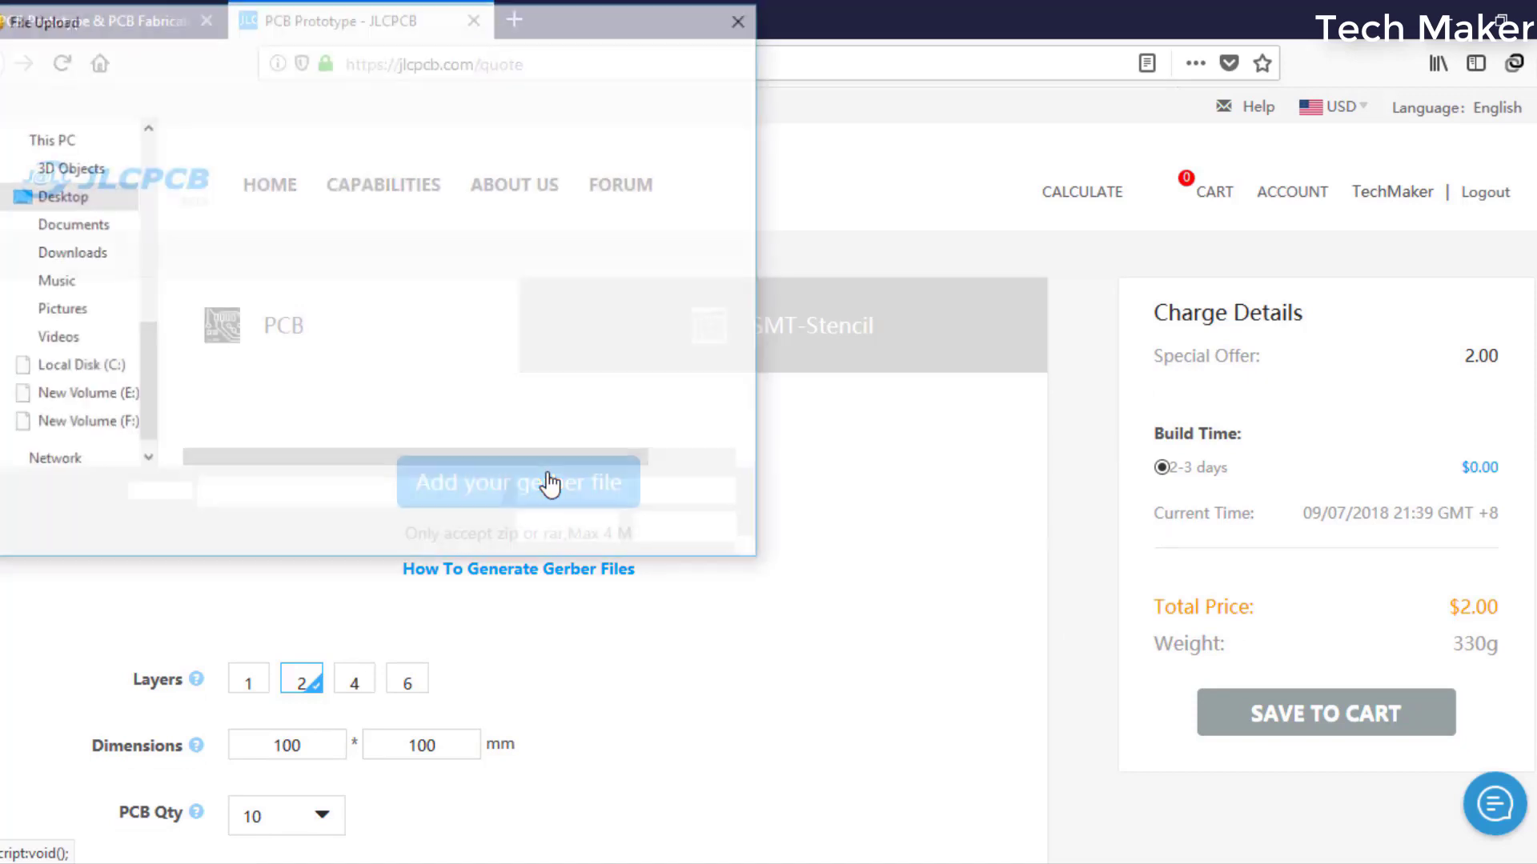
pyautogui.click(280, 275)
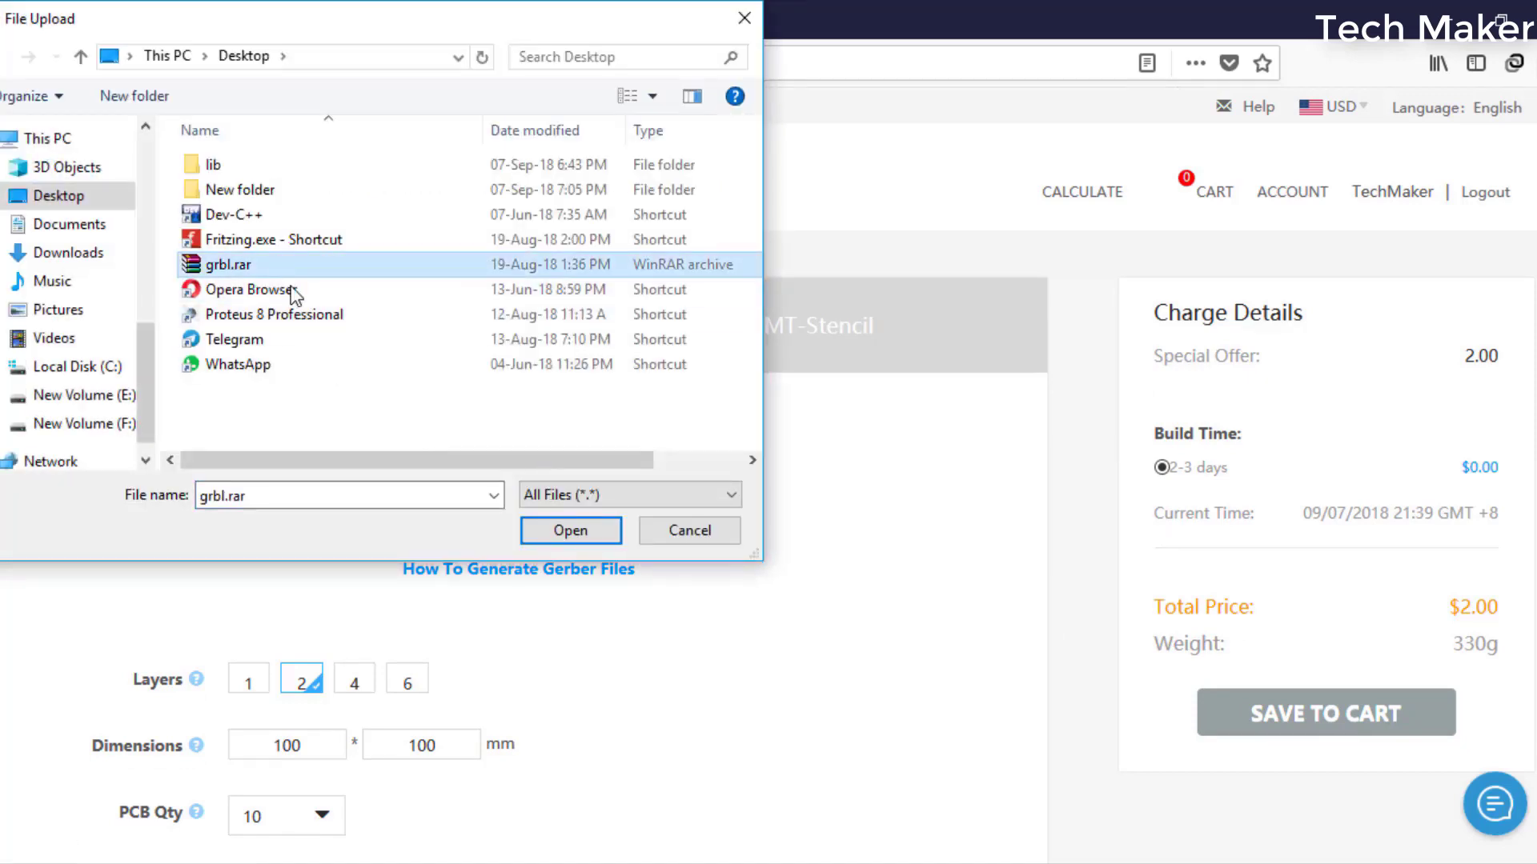
pyautogui.click(556, 536)
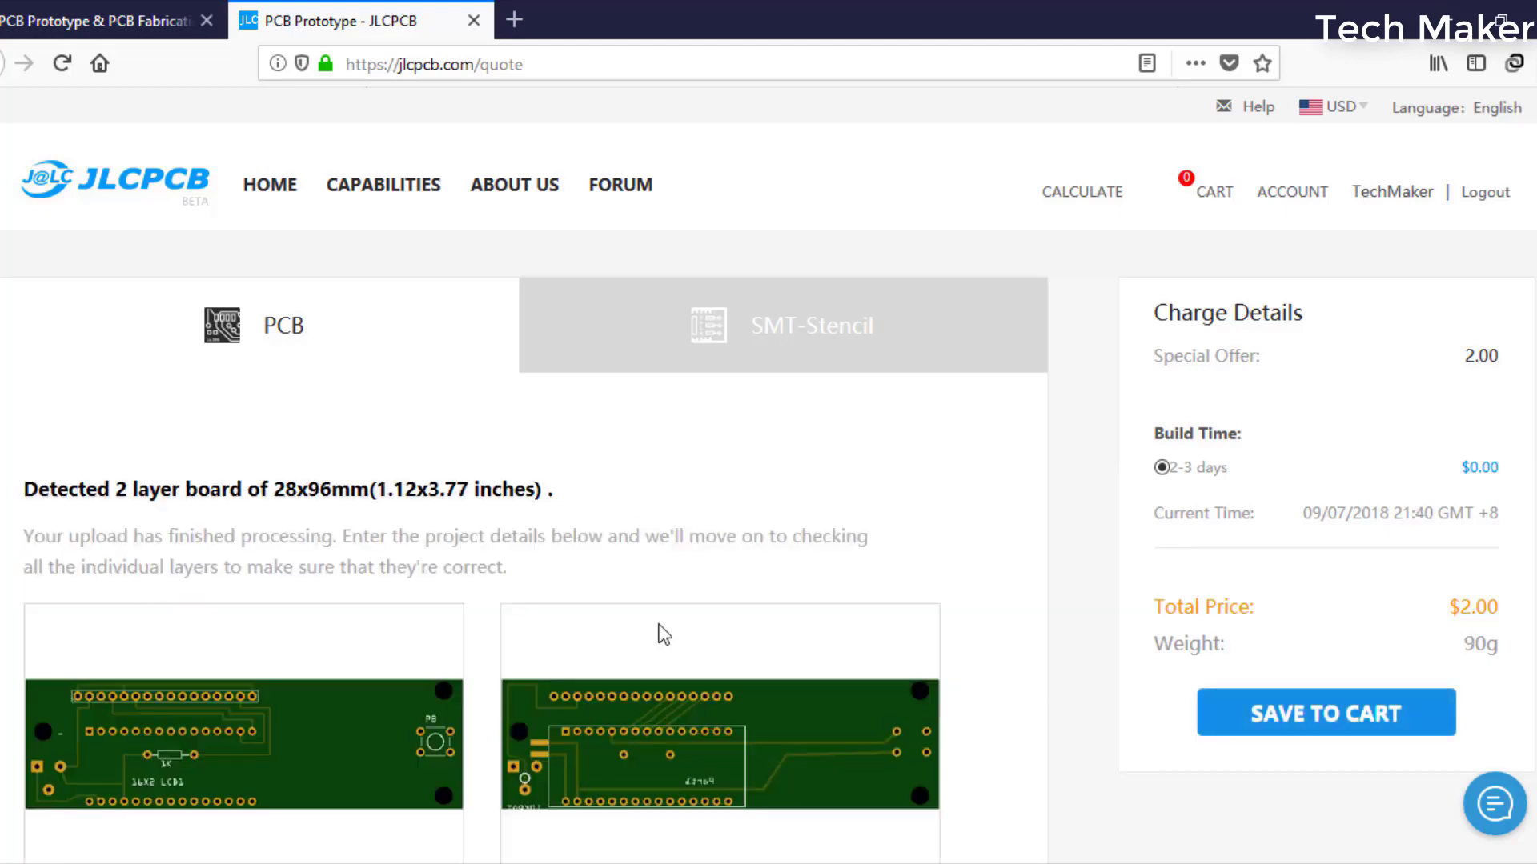
# Save the $2.00 PCB quote to the cart and start secure checkout.
pyautogui.doubleClick(1485, 608)
pyautogui.scroll(-2, 1484, 609)
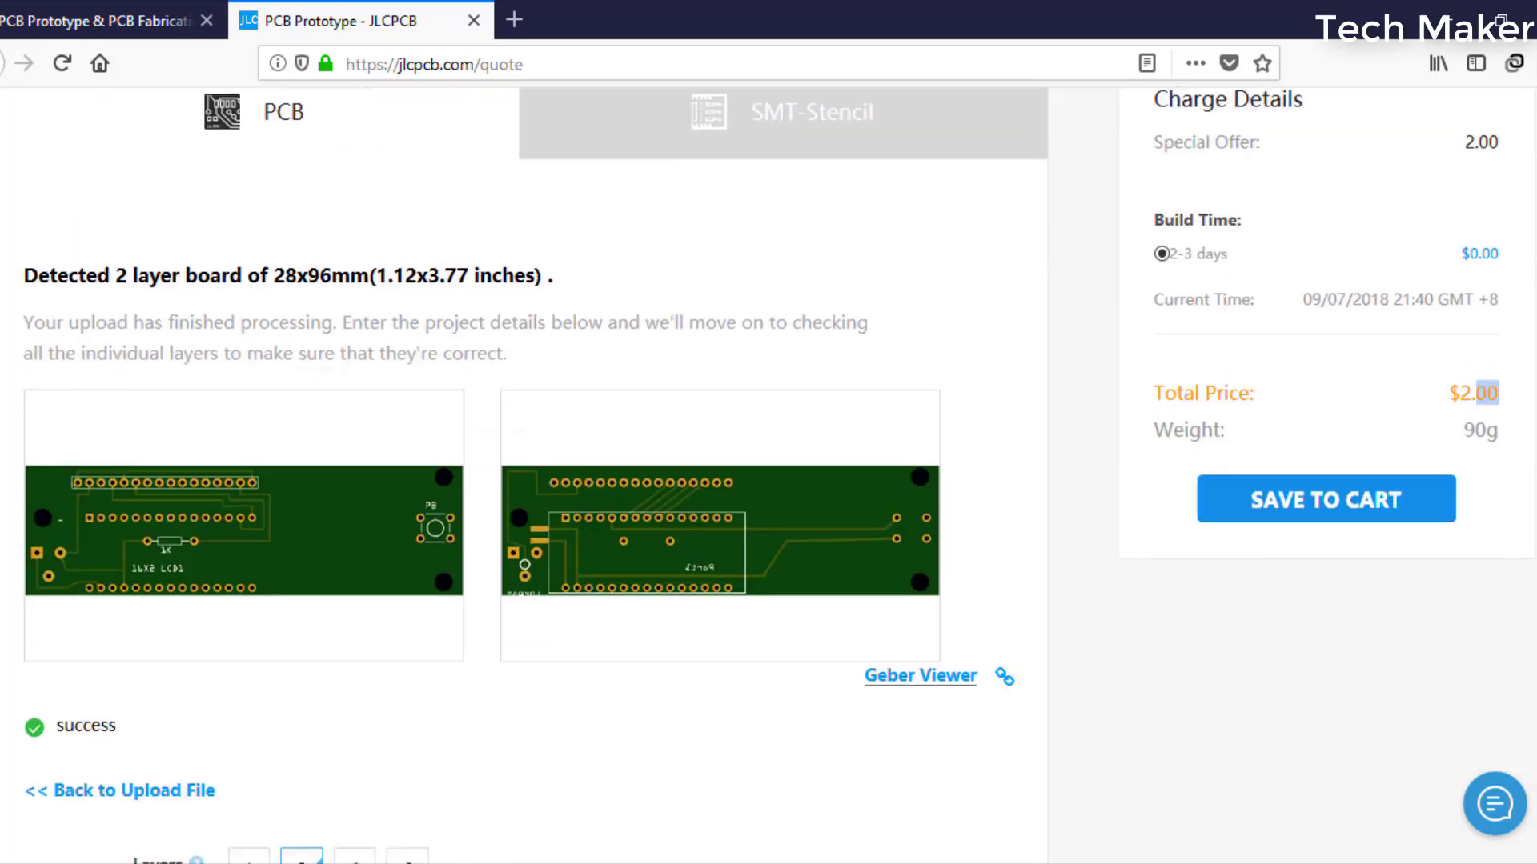
pyautogui.scroll(-1, 1484, 608)
pyautogui.scroll(-1, 1484, 608)
pyautogui.scroll(-1, 1485, 609)
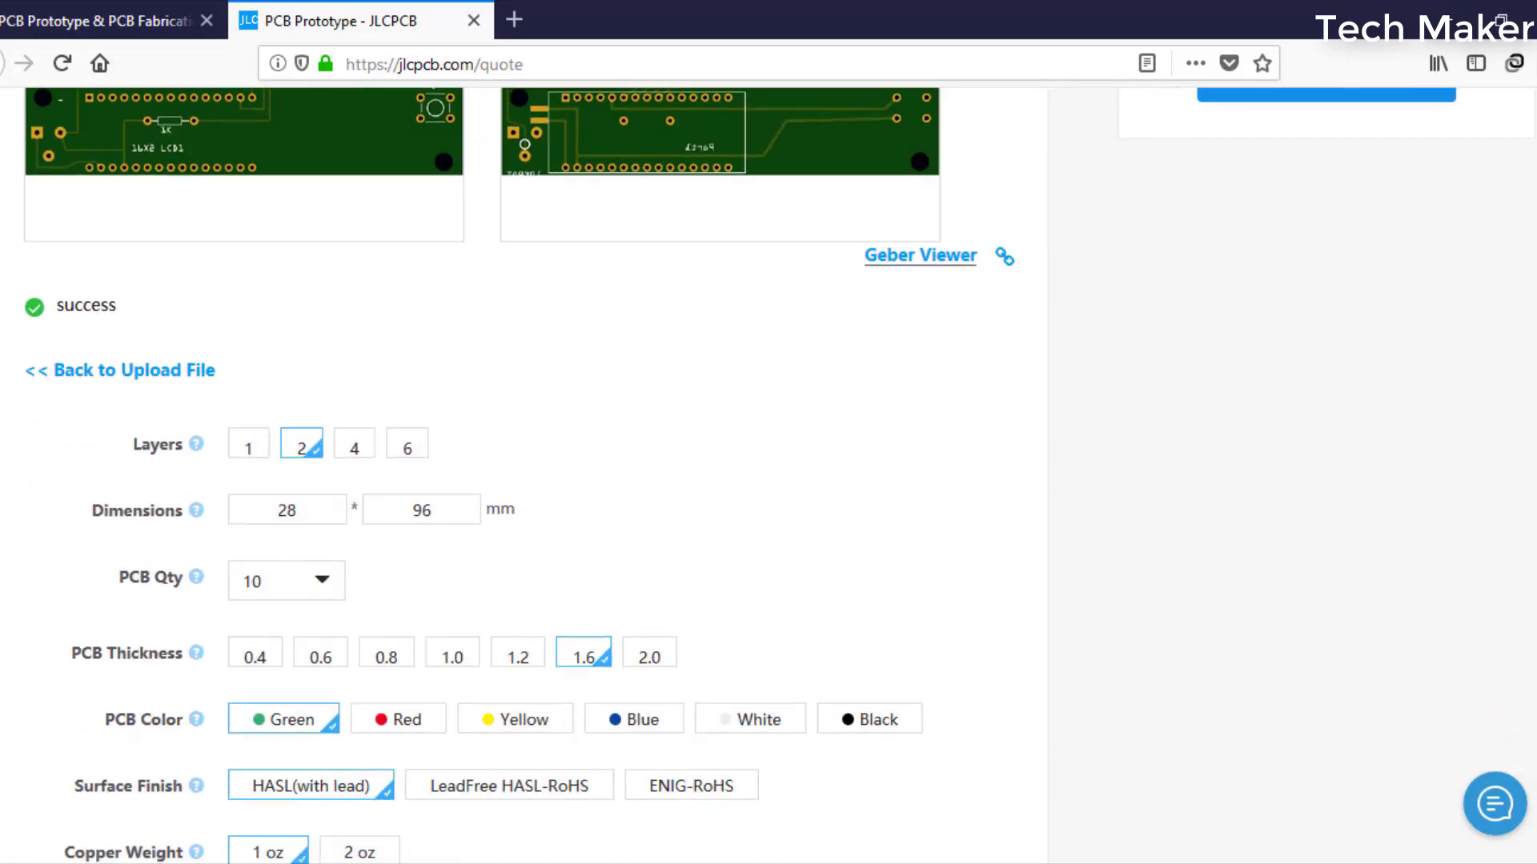
pyautogui.scroll(-3, 1485, 609)
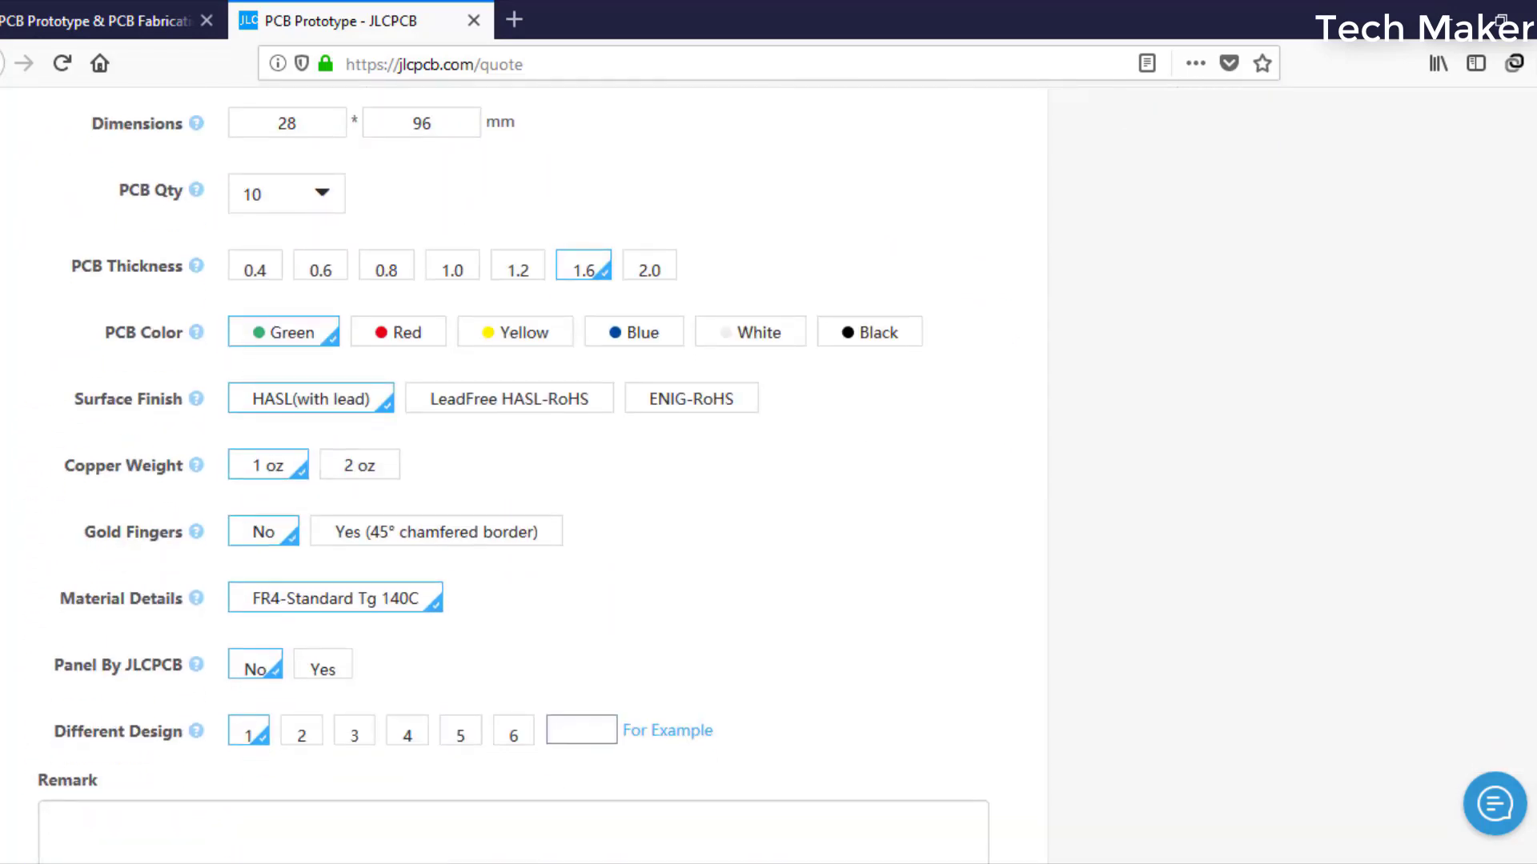
pyautogui.scroll(1, 1485, 609)
pyautogui.scroll(5, 1484, 609)
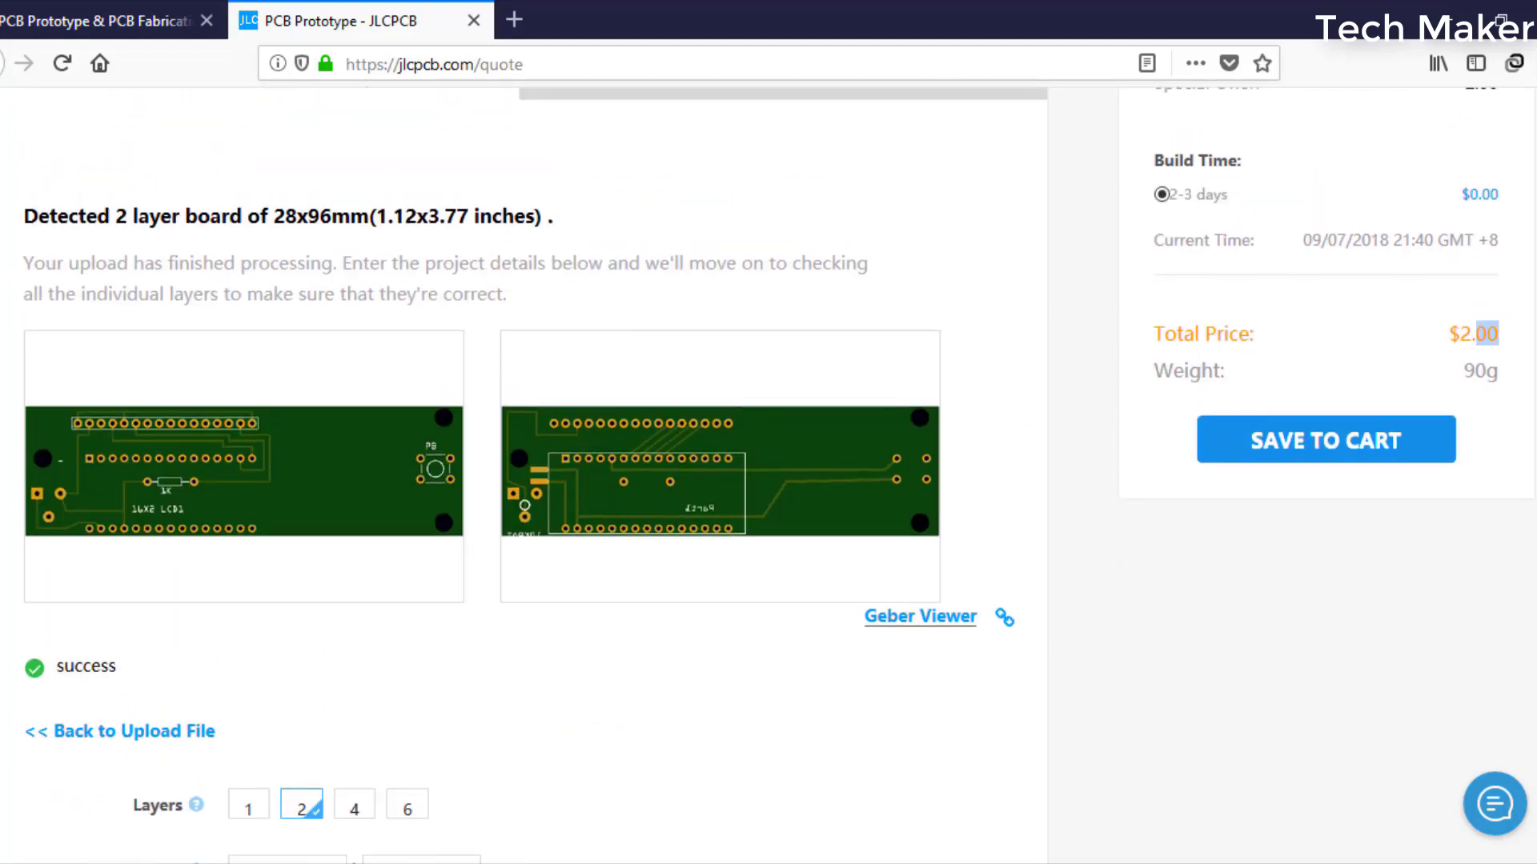
pyautogui.scroll(-3, 768, 480)
pyautogui.scroll(-1, 768, 480)
pyautogui.scroll(1, 769, 480)
pyautogui.scroll(3, 769, 481)
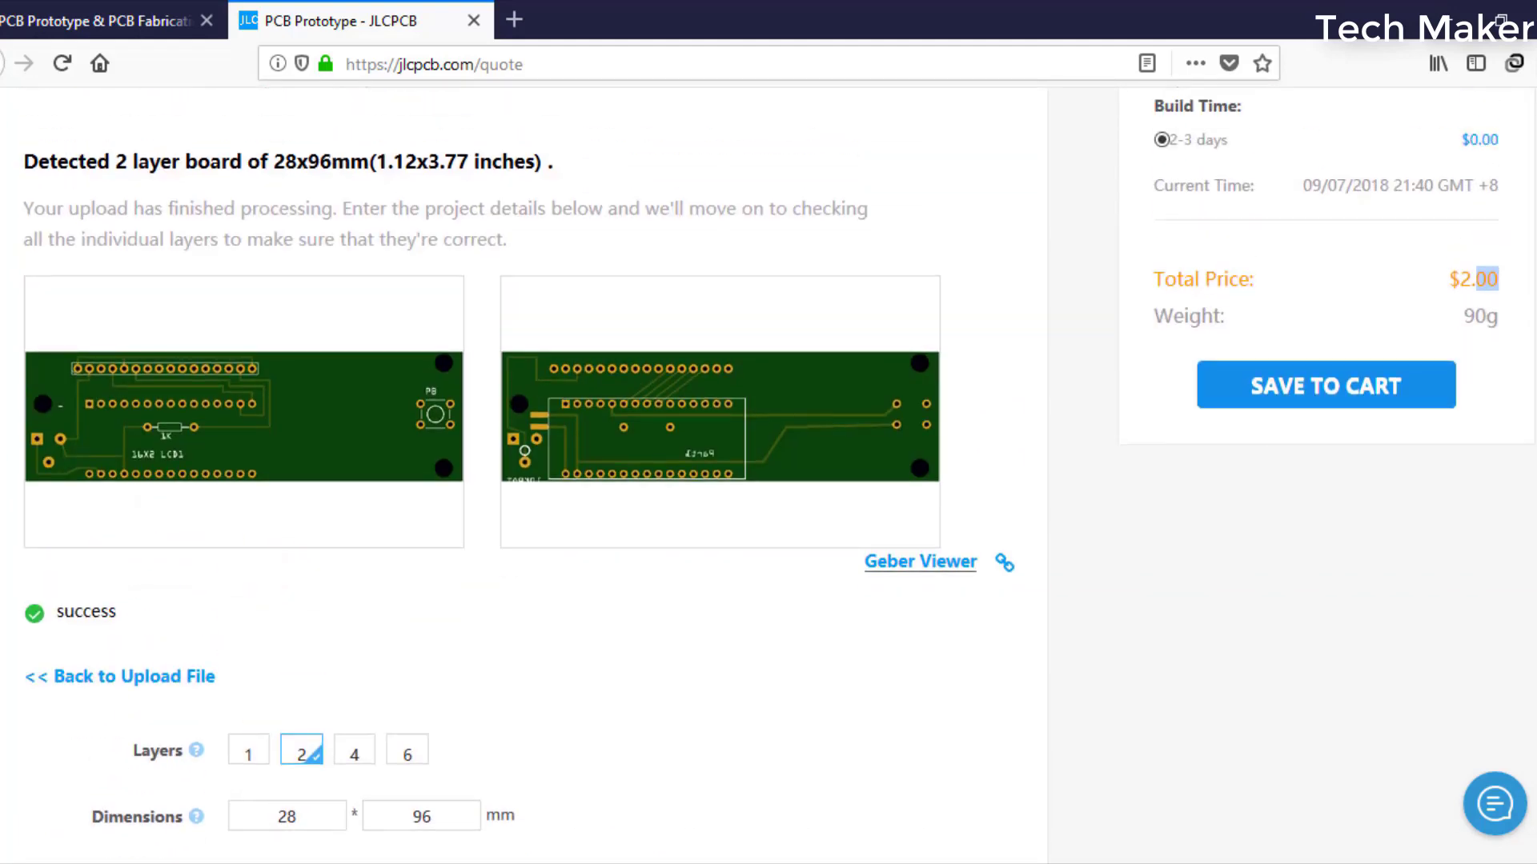
pyautogui.click(1358, 386)
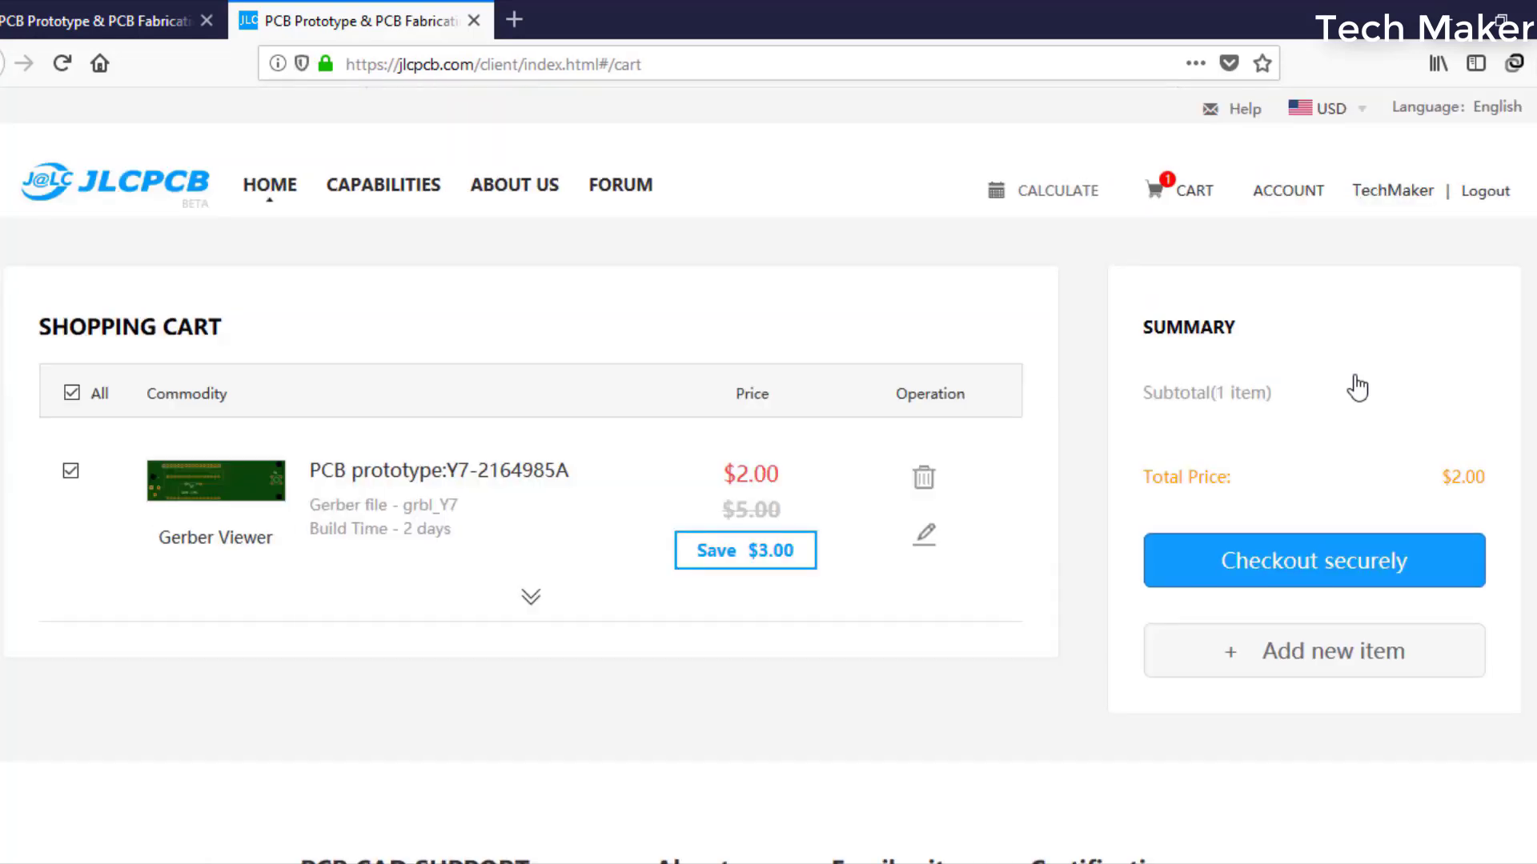
pyautogui.click(1305, 558)
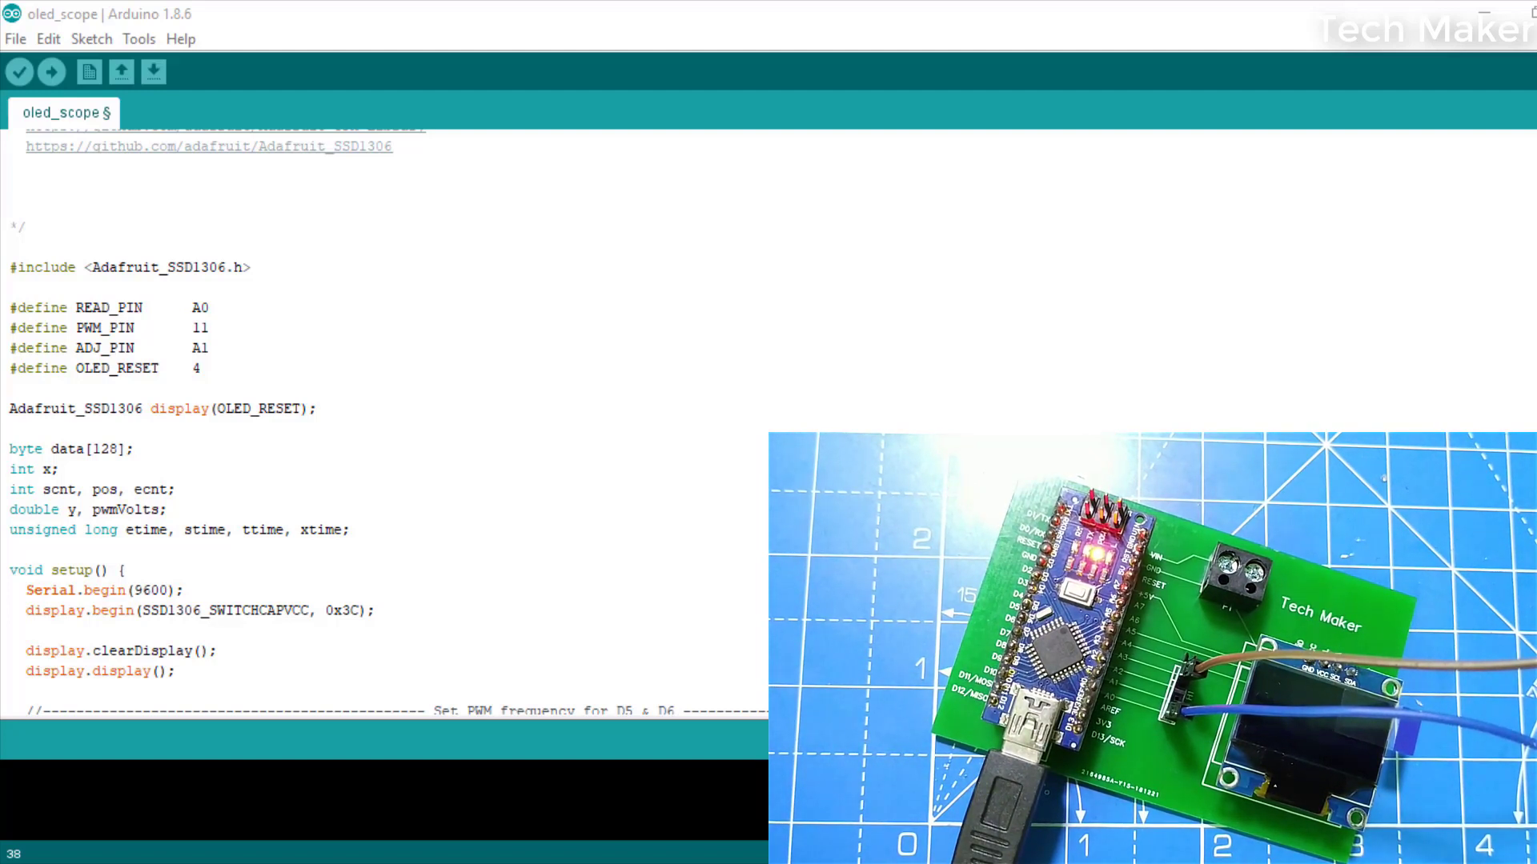
# Confirm board Arduino Nano on port COM11 and upload the oled_scope sketch.
pyautogui.click(139, 40)
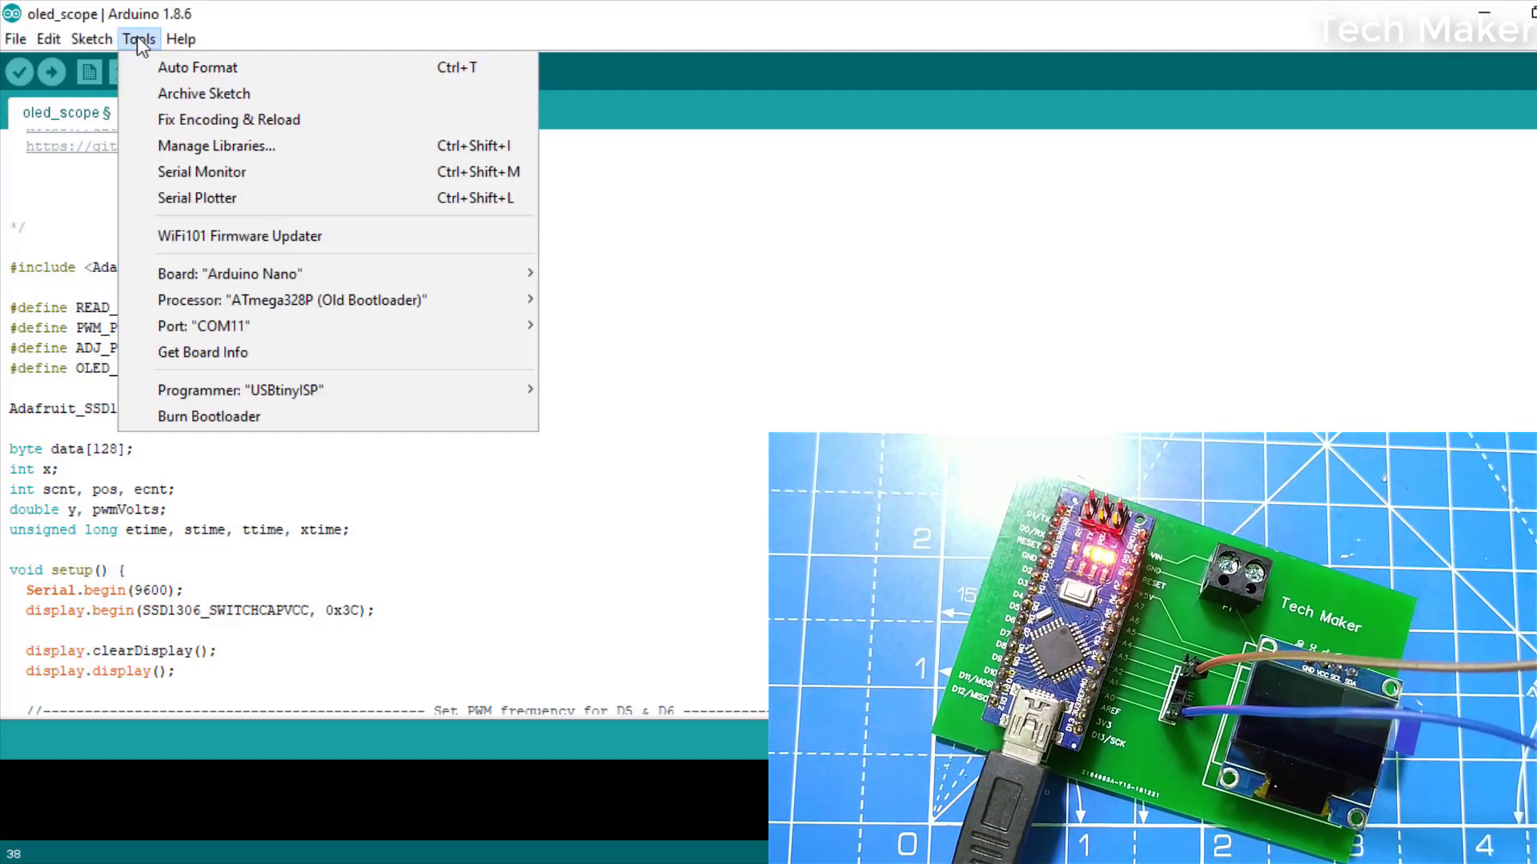
pyautogui.moveTo(205, 327)
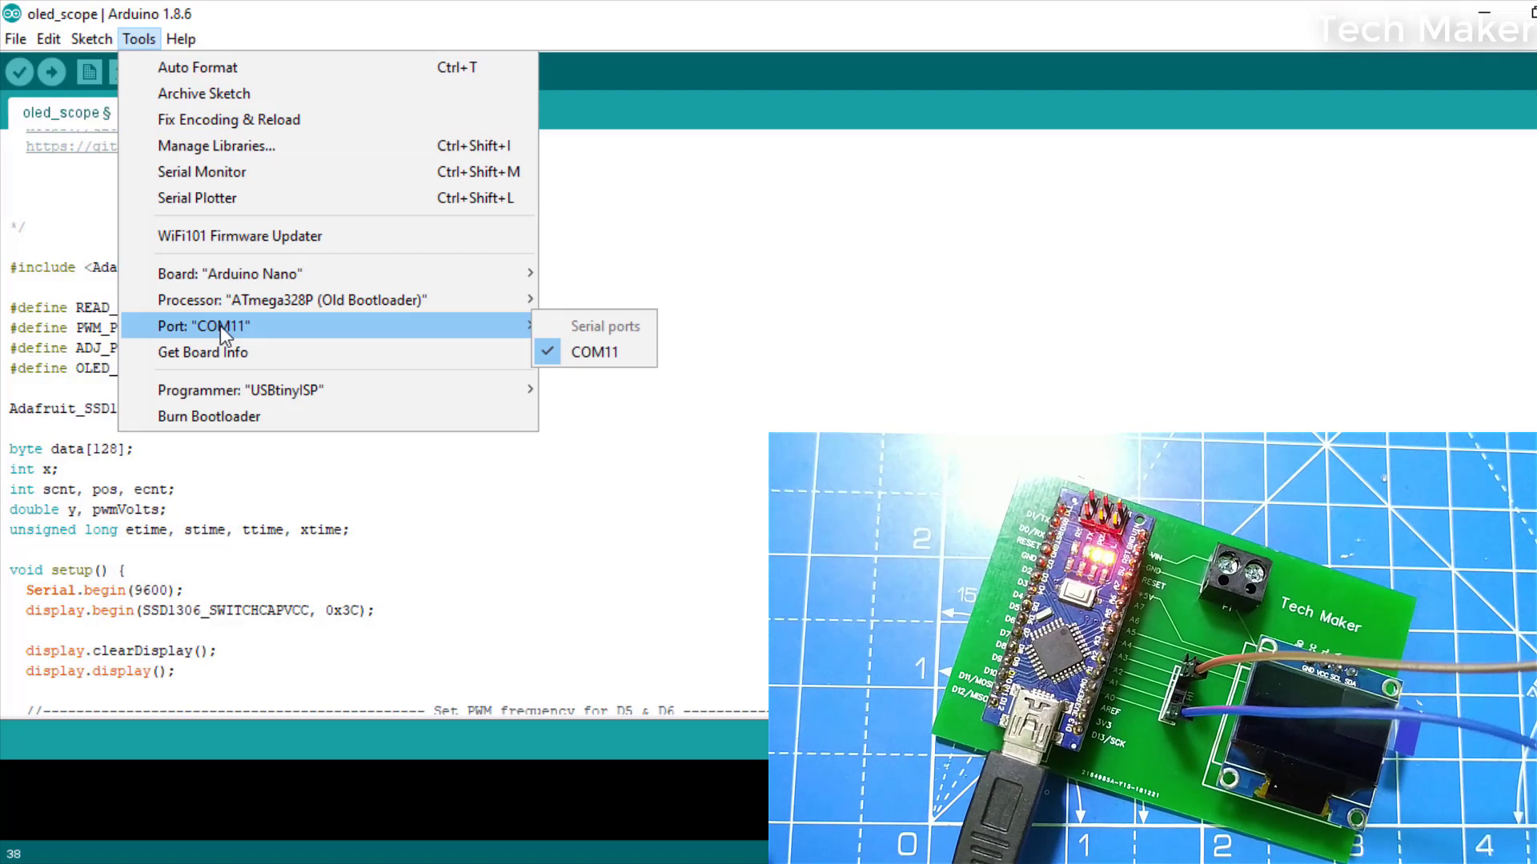
pyautogui.click(60, 208)
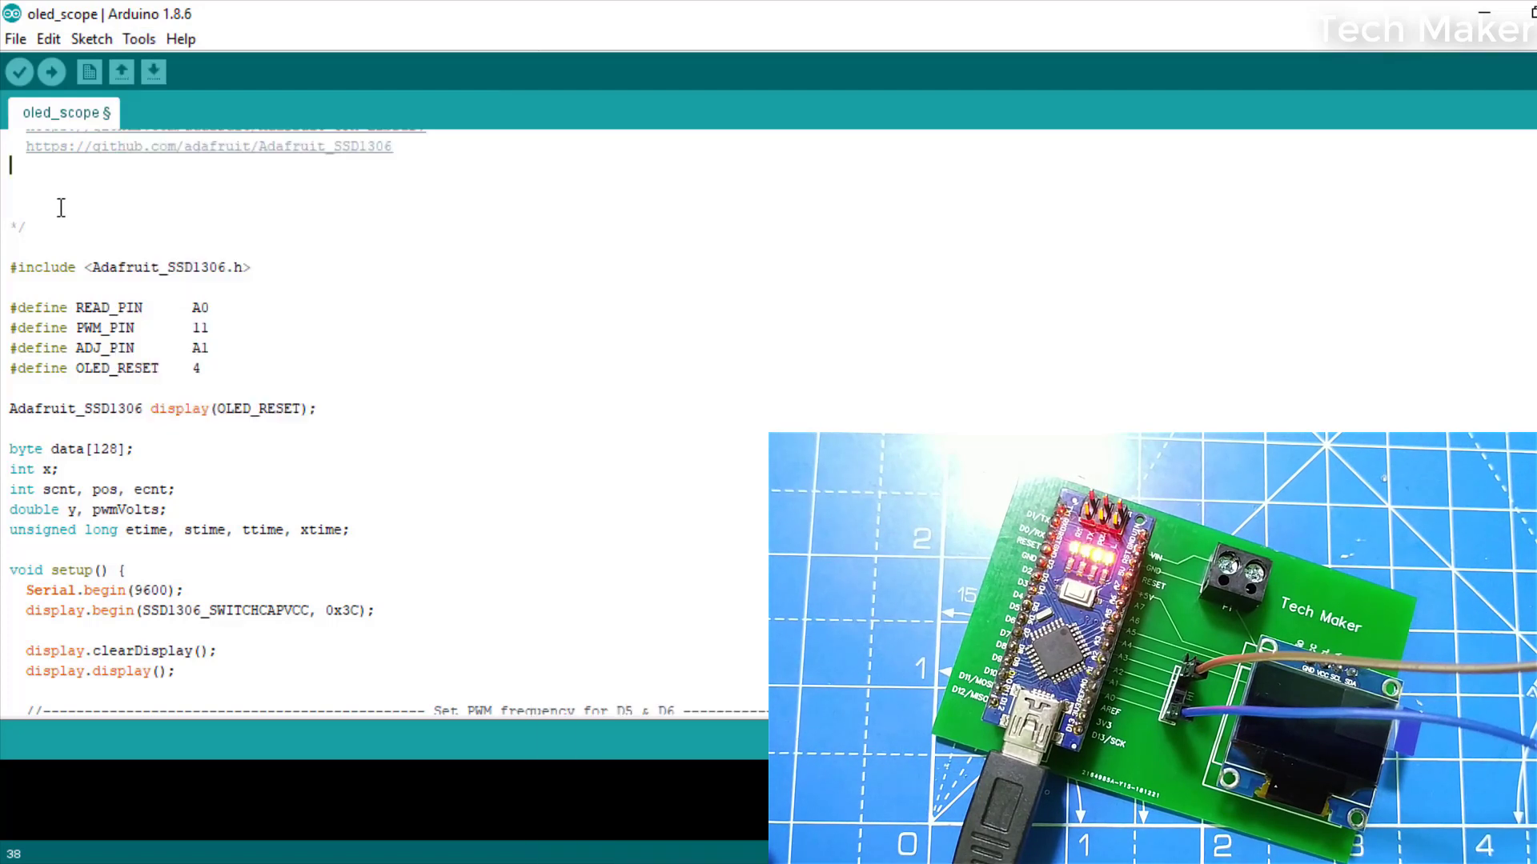
pyautogui.click(54, 72)
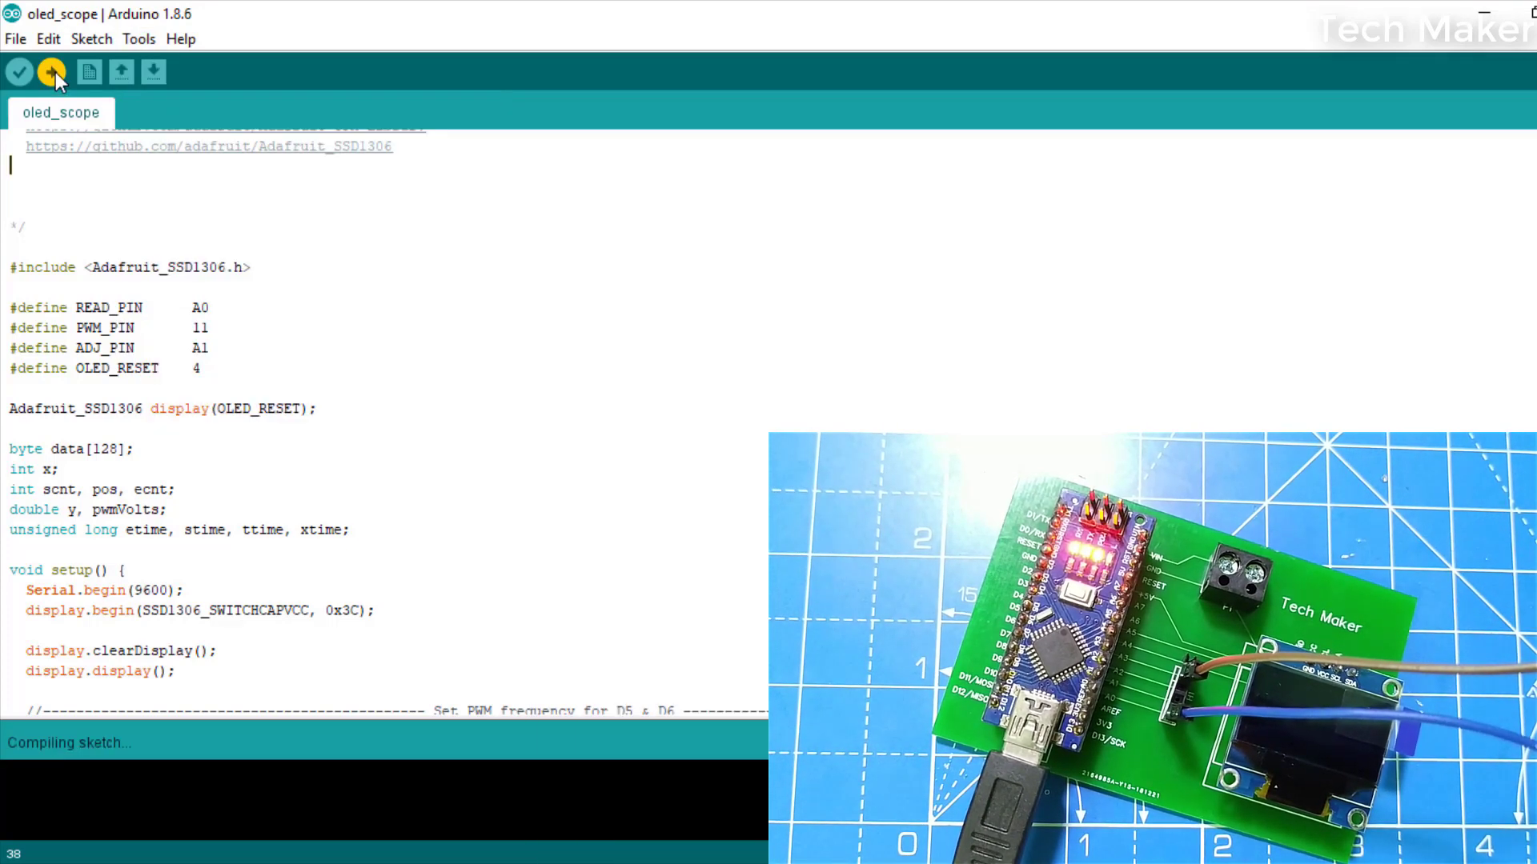